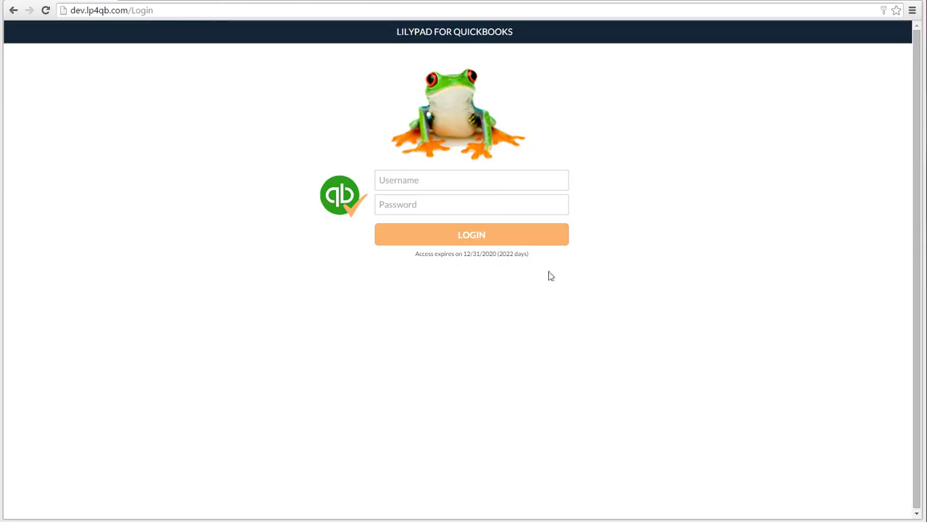
Log in with the username training and the account password
left_click(483, 184)
type("tra")
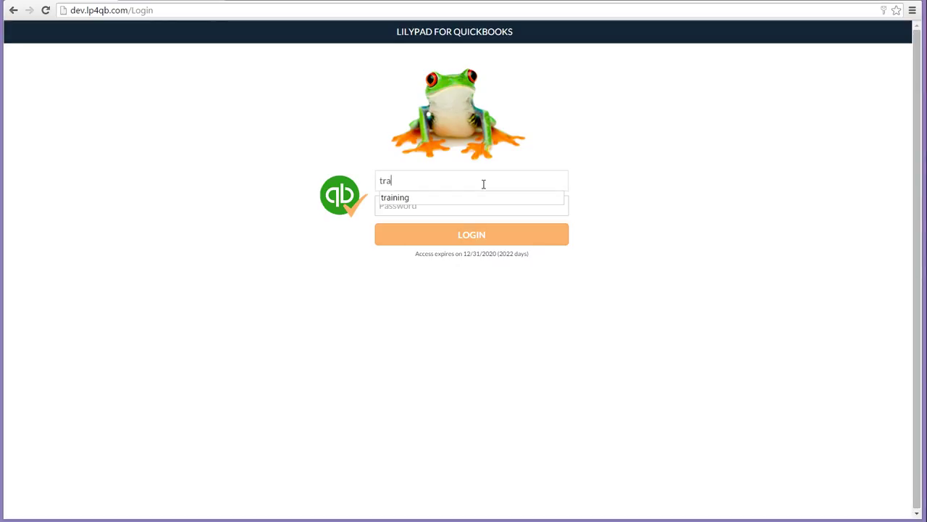
type("ining")
key("Tab")
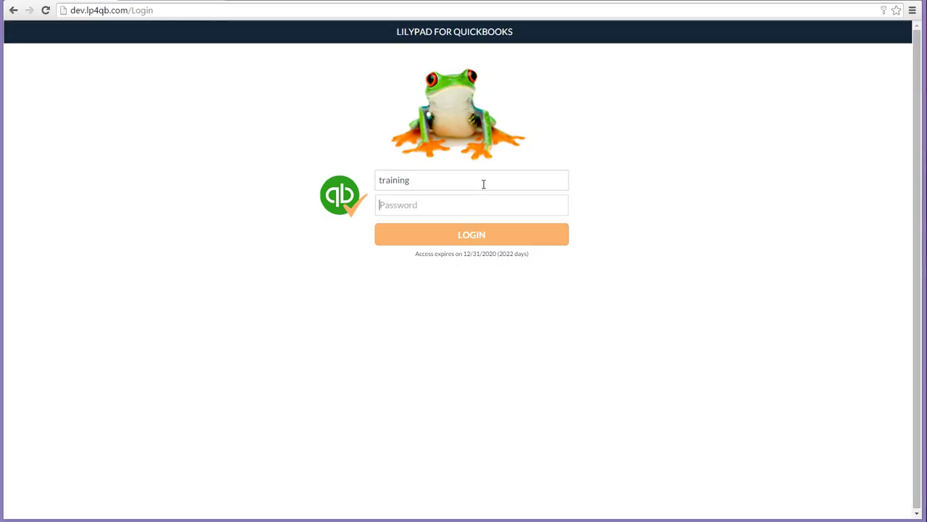
type("********")
key("Return")
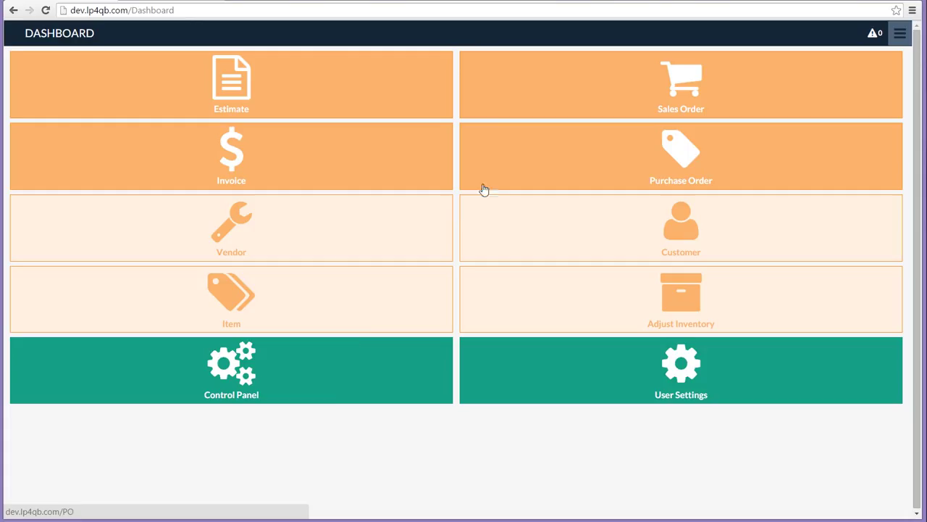
Open the test user's record from user management in the Control Panel and review the selectable user roles
left_click(331, 384)
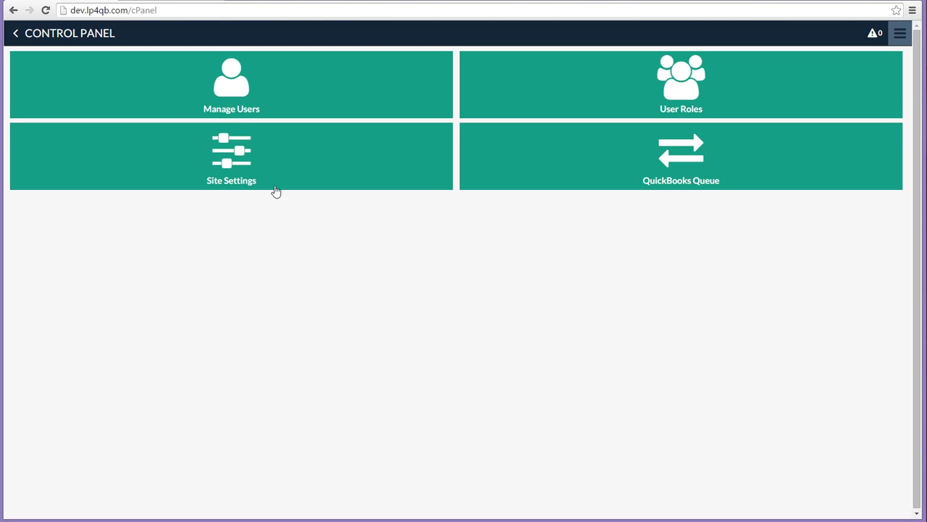
left_click(243, 100)
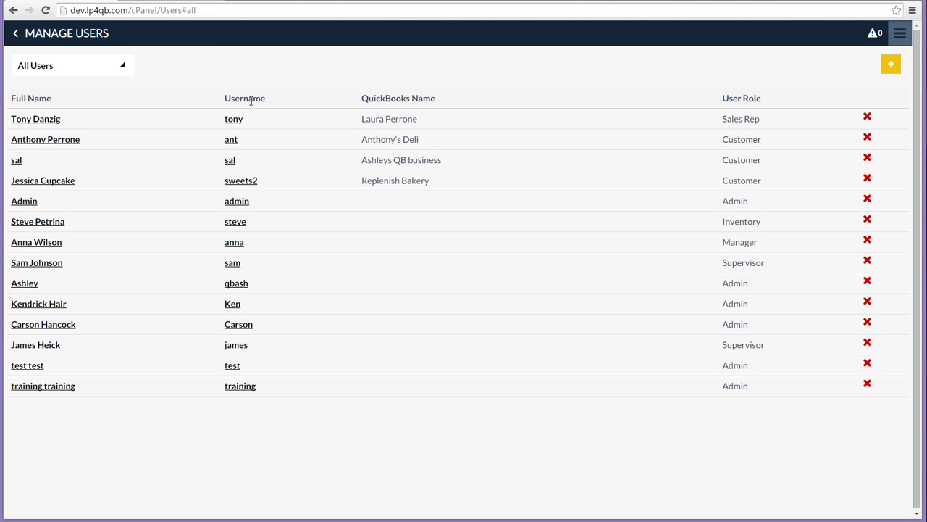
left_click(31, 367)
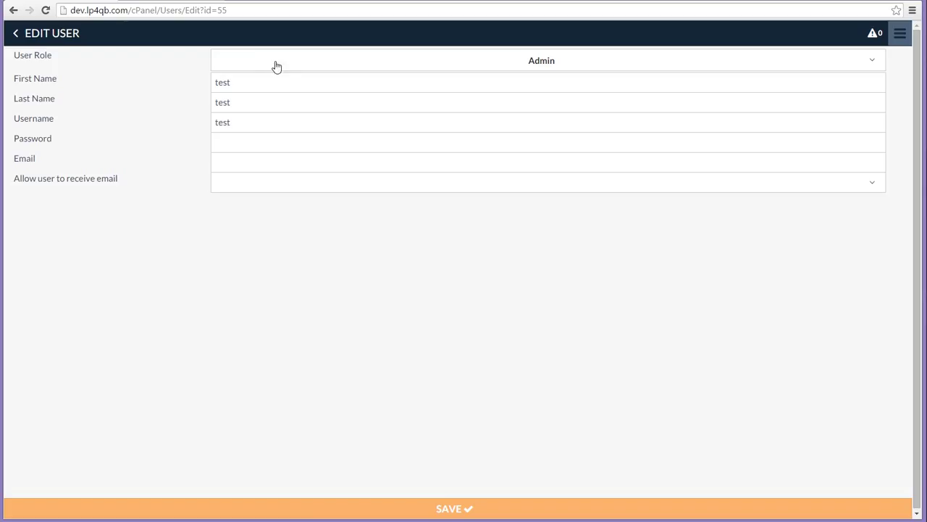
left_click(263, 66)
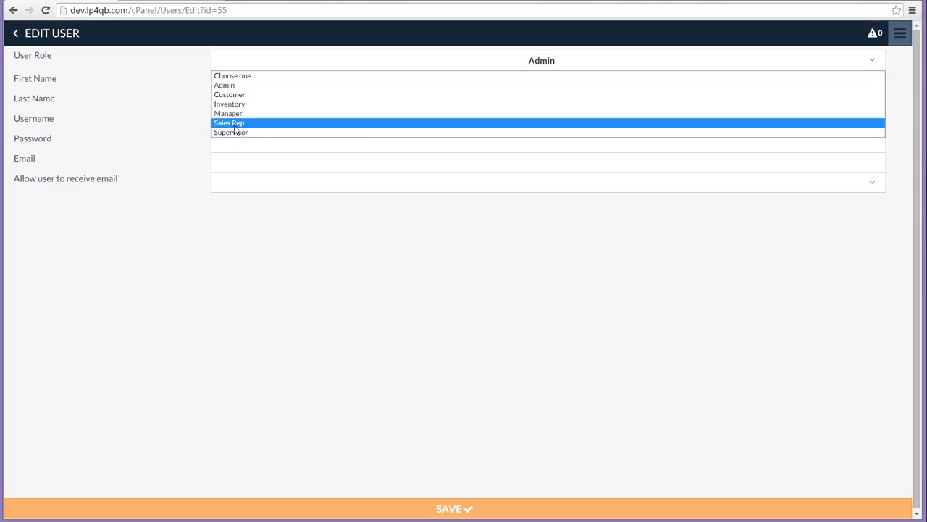
left_click(166, 112)
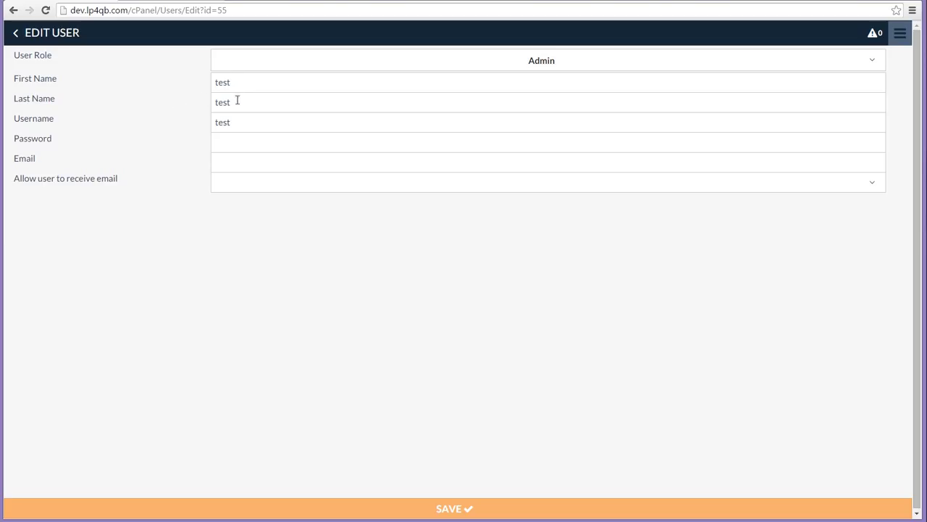
Review the test user's email field and the choices for allowing the user to receive email, then glance at the navigation list
left_click(230, 162)
left_click(275, 191)
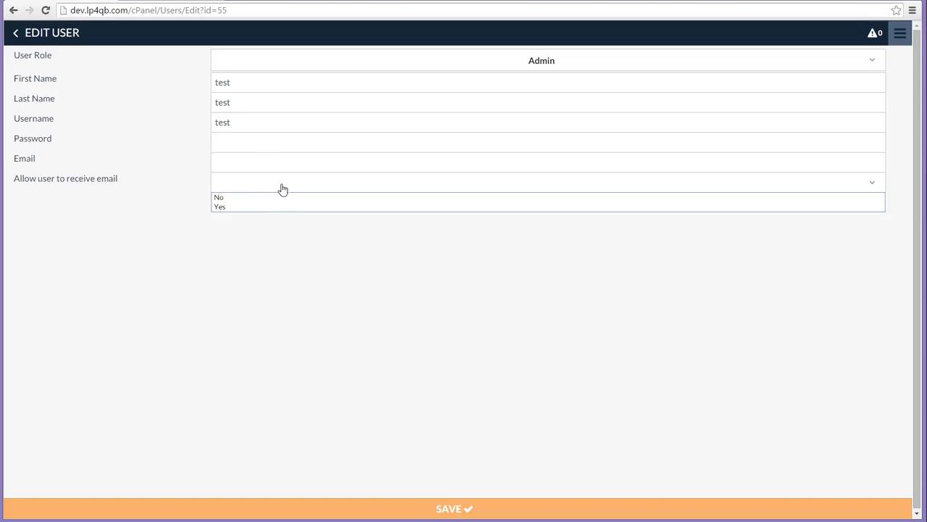
left_click(283, 188)
left_click(897, 35)
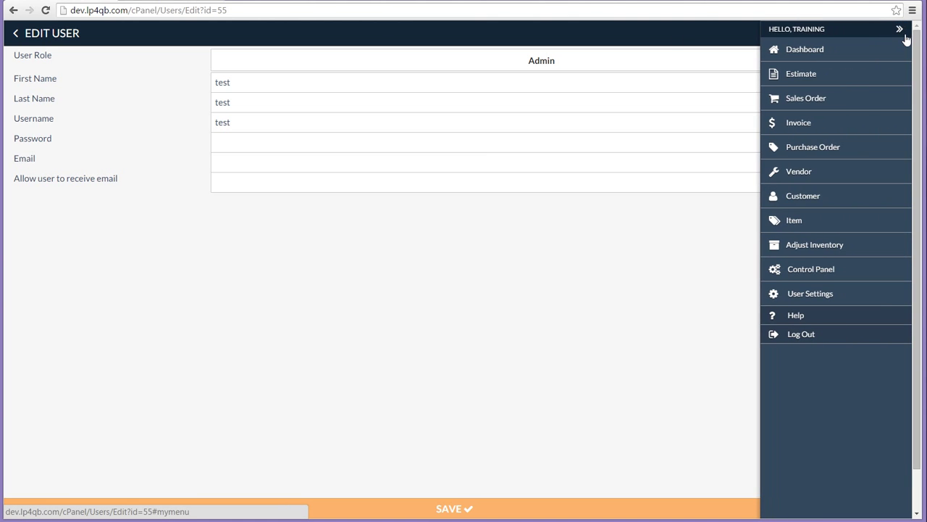
left_click(739, 234)
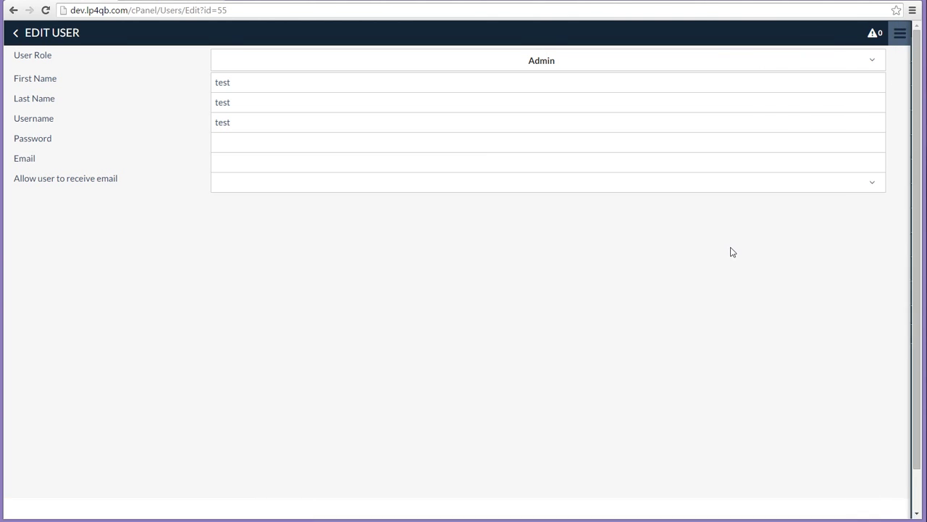
Open the User Roles settings from the Control Panel and review the permissions of the Customer and Inventory roles
left_click(901, 37)
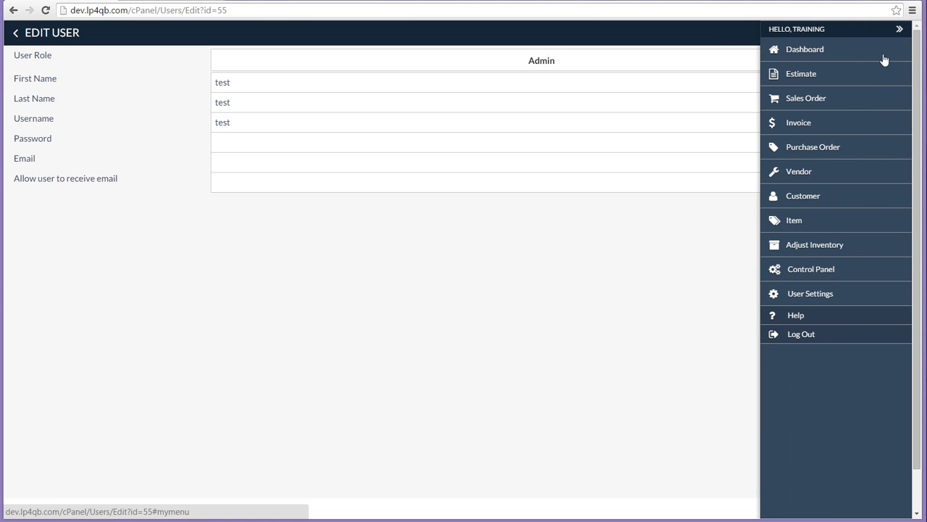
left_click(808, 271)
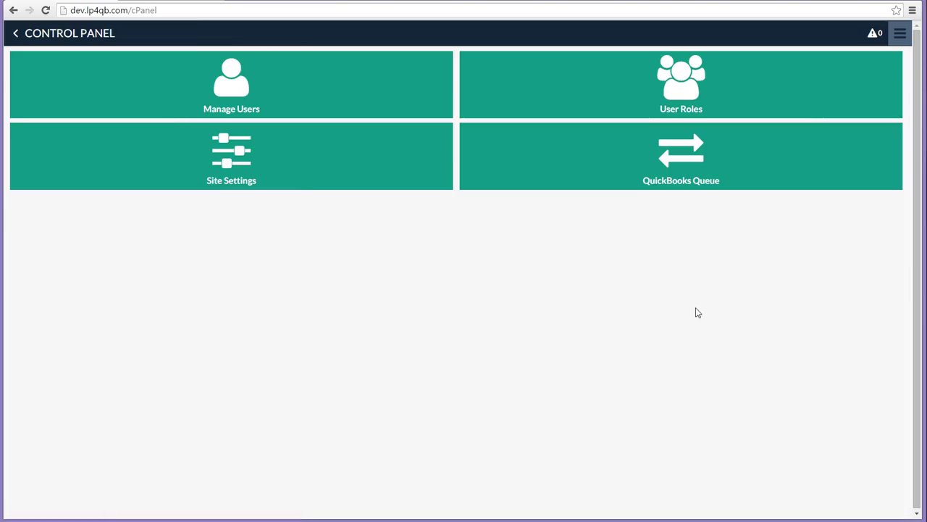
left_click(615, 97)
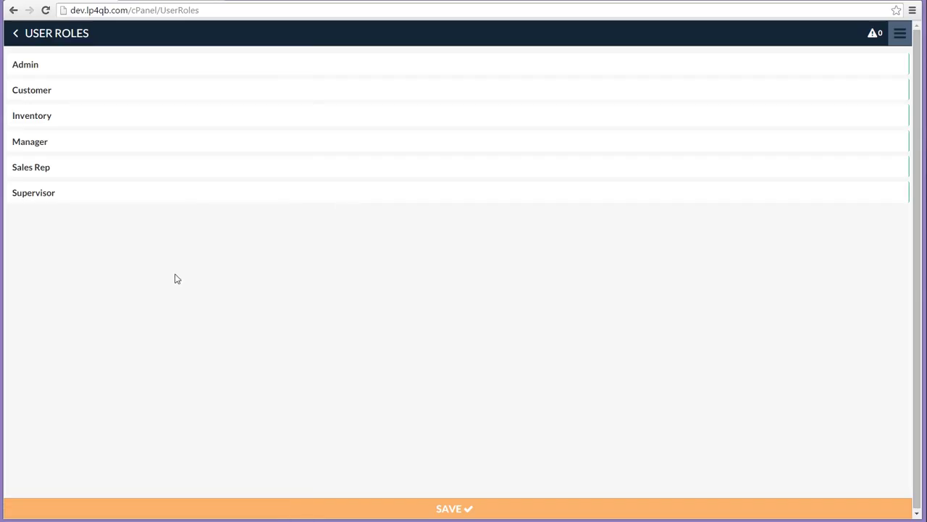
left_click(55, 97)
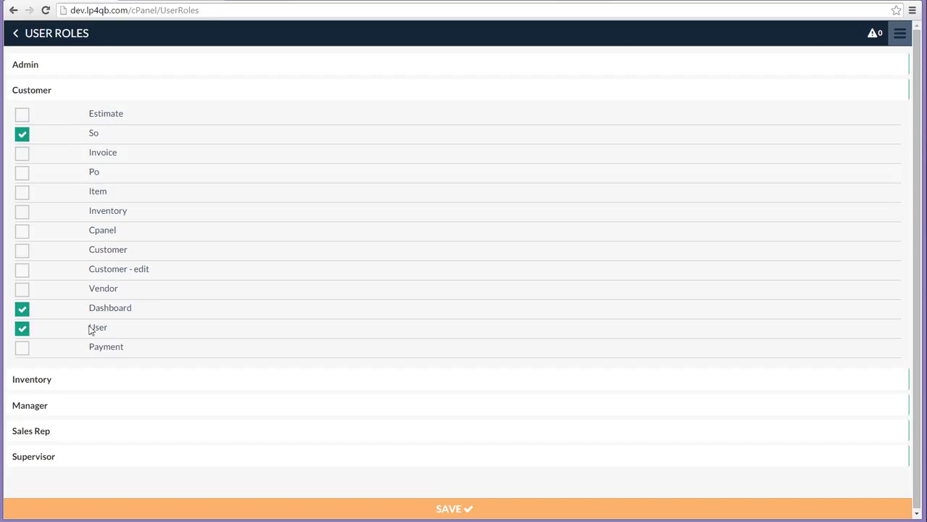
left_click(65, 381)
scroll(276, 406, "down", 3)
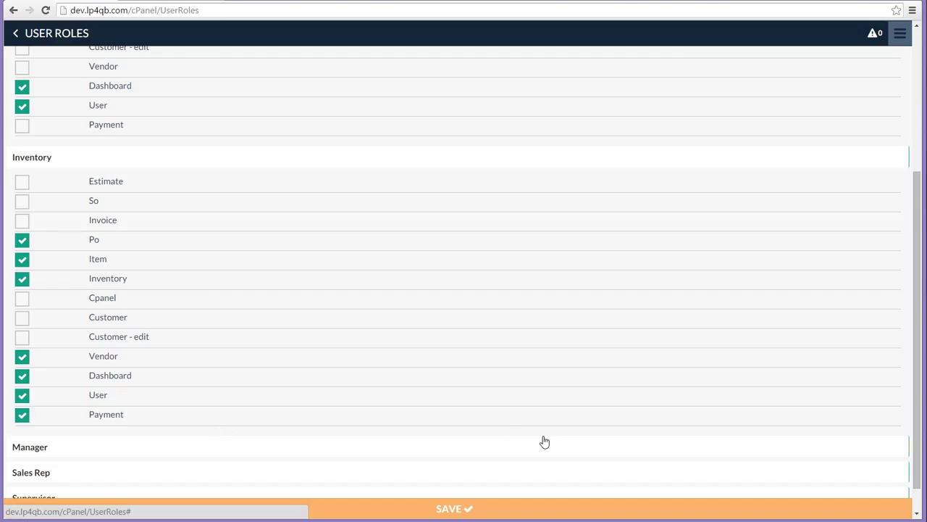
scroll(544, 441, "up", 3)
Open the Site Settings from the Control Panel and review the choices for limiting QuickBooks orders and for detailed logging
left_click(898, 34)
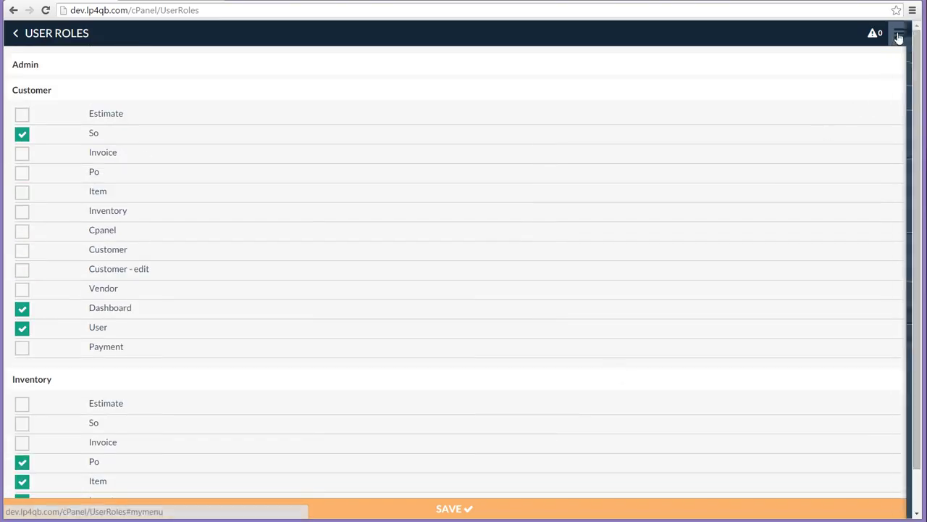
left_click(799, 278)
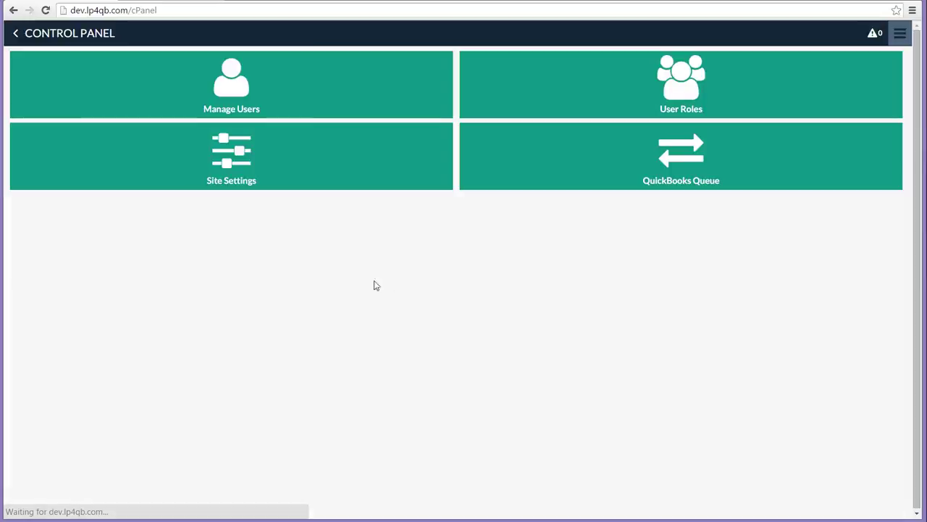
left_click(276, 161)
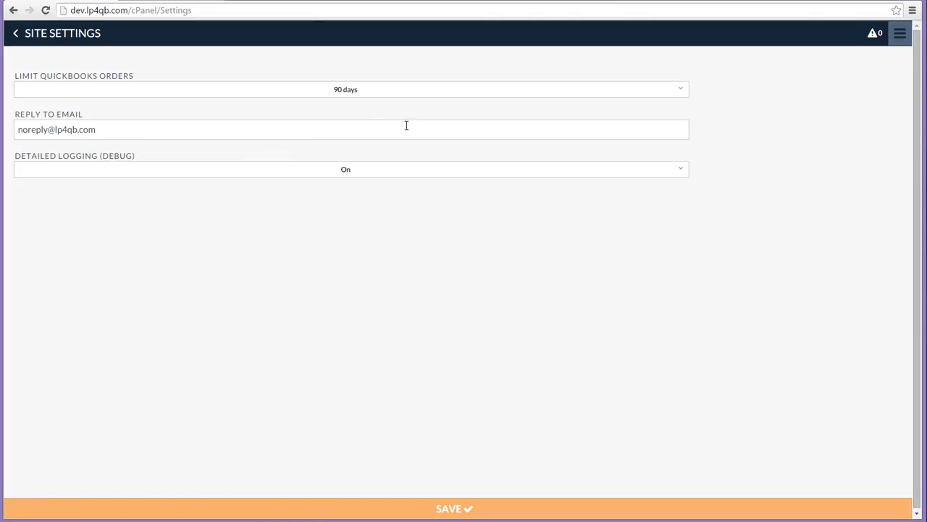
left_click(389, 93)
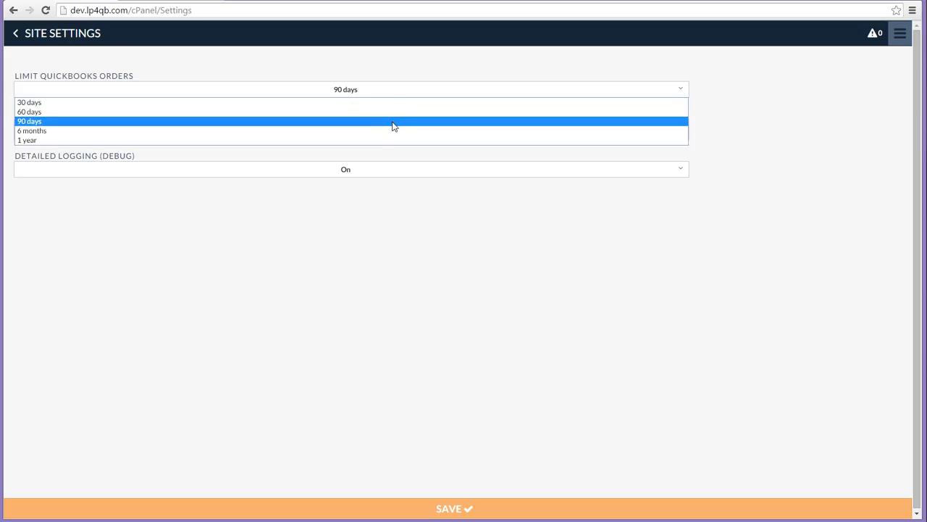
left_click(393, 125)
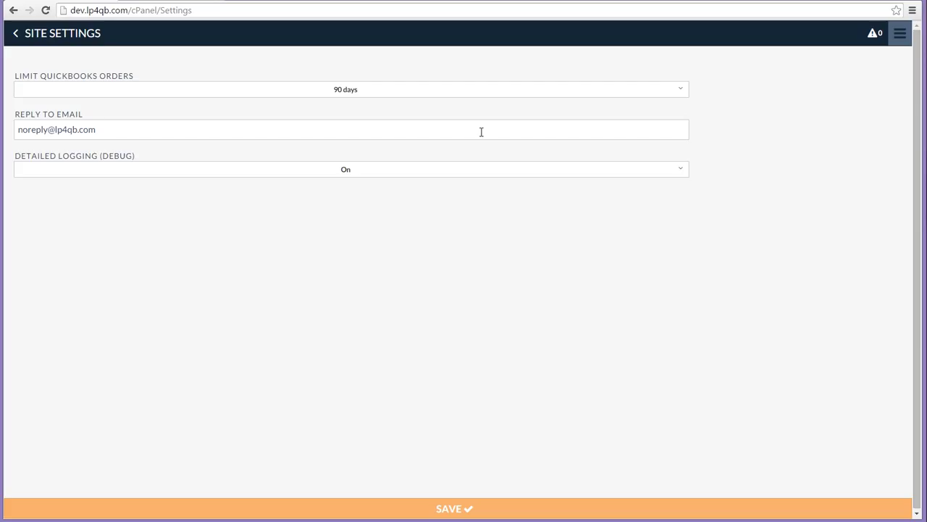
left_click(474, 170)
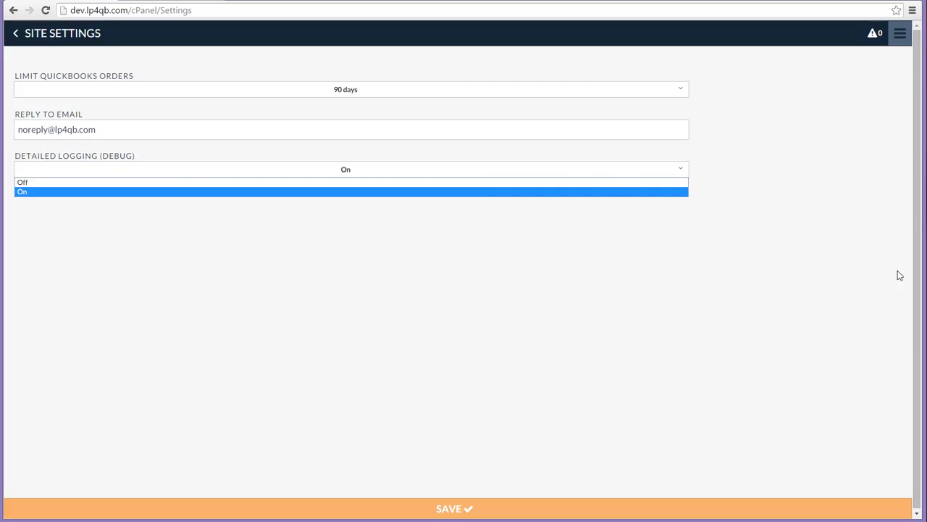
left_click(860, 259)
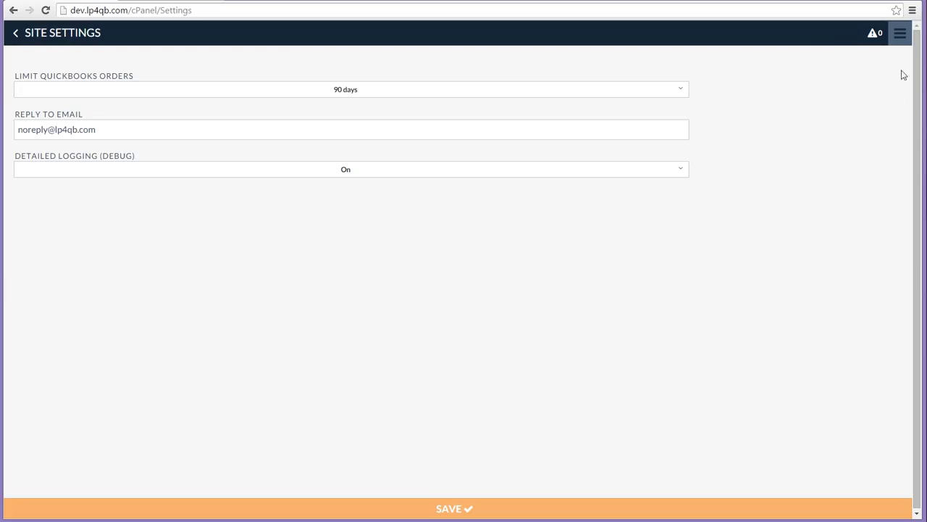
Open the QuickBooks Queue and filter it to the Failed records
left_click(900, 34)
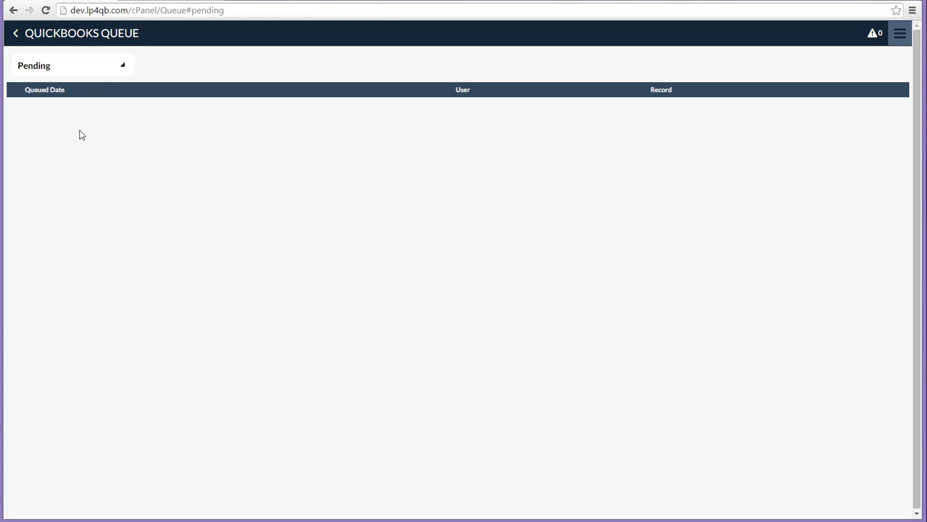
left_click(122, 66)
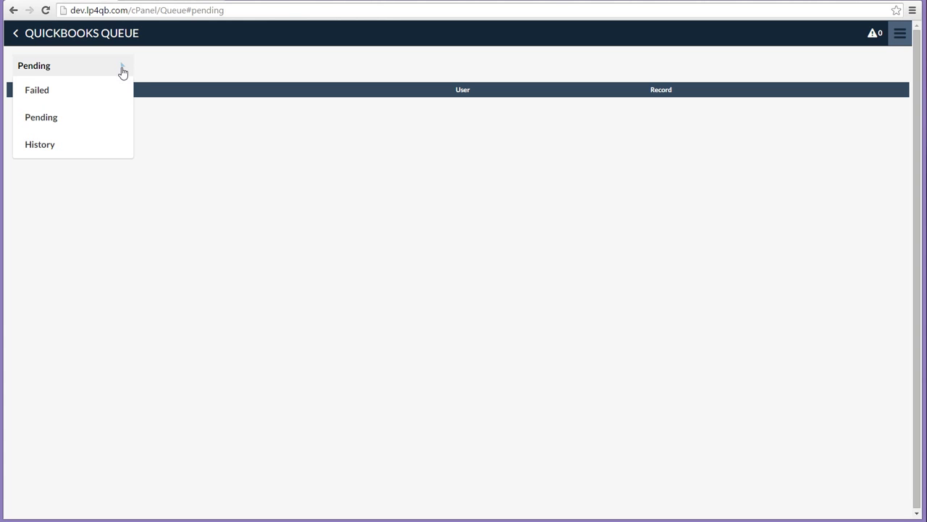
left_click(93, 90)
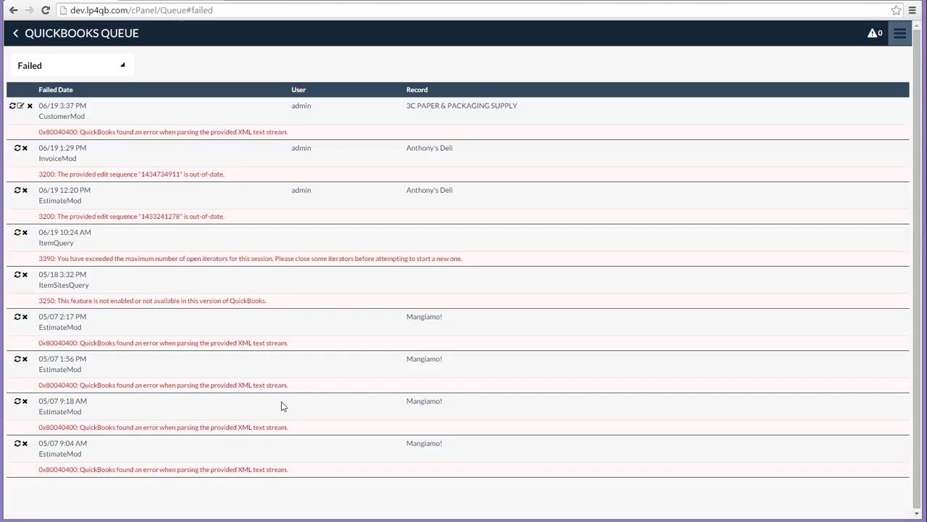
Switch the QuickBooks Queue to History and look through the completed records
left_click(122, 65)
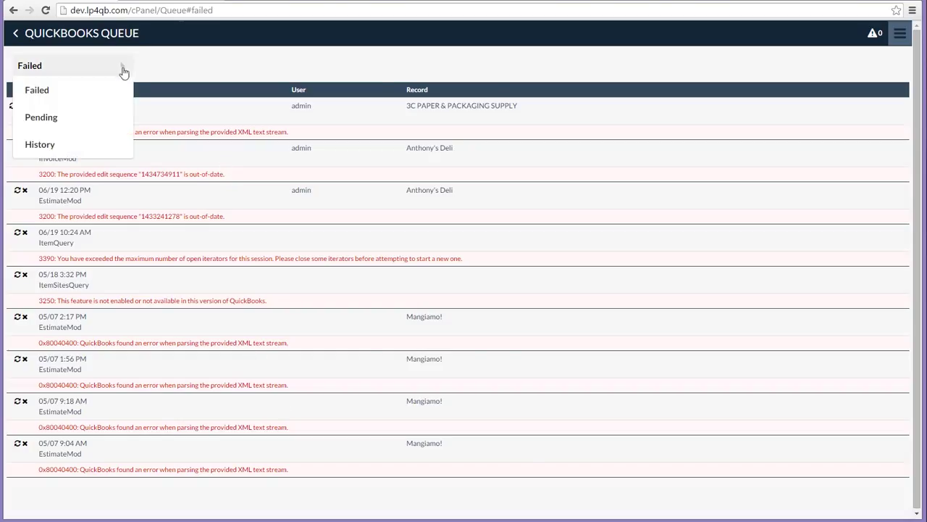
left_click(75, 149)
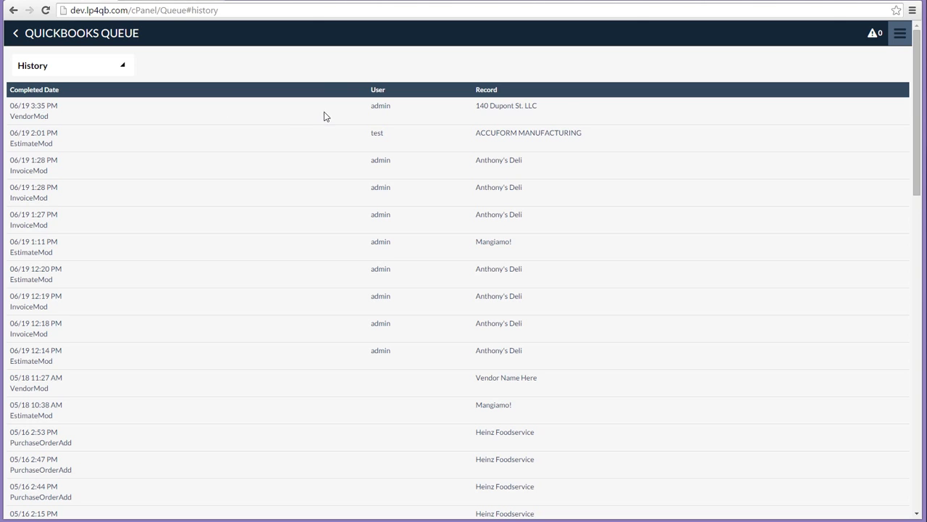
scroll(109, 380, "down", 3)
scroll(109, 378, "down", 6)
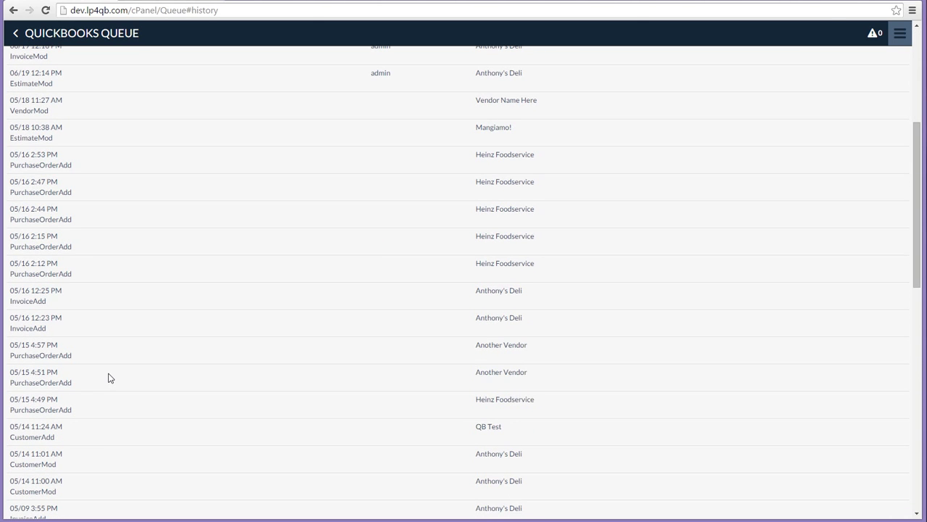
scroll(109, 373, "up", 4)
scroll(107, 372, "up", 2)
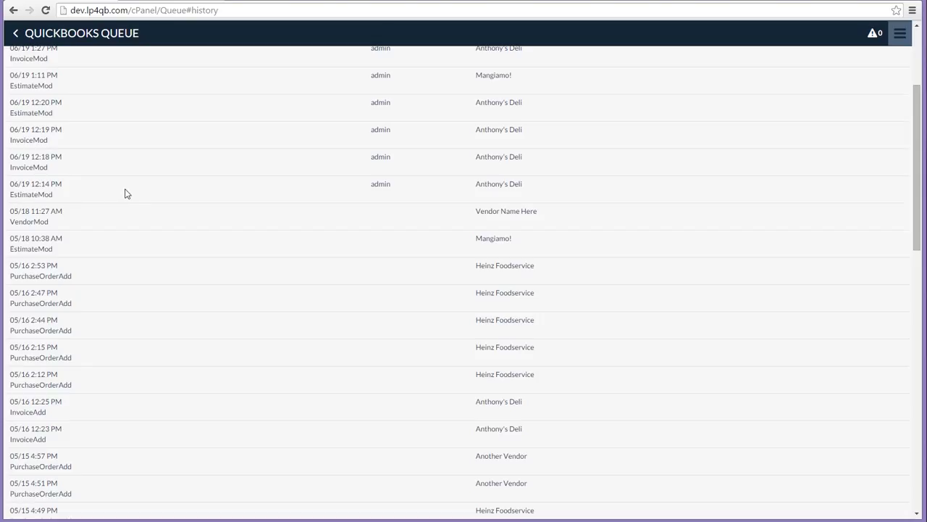
scroll(427, 268, "up", 3)
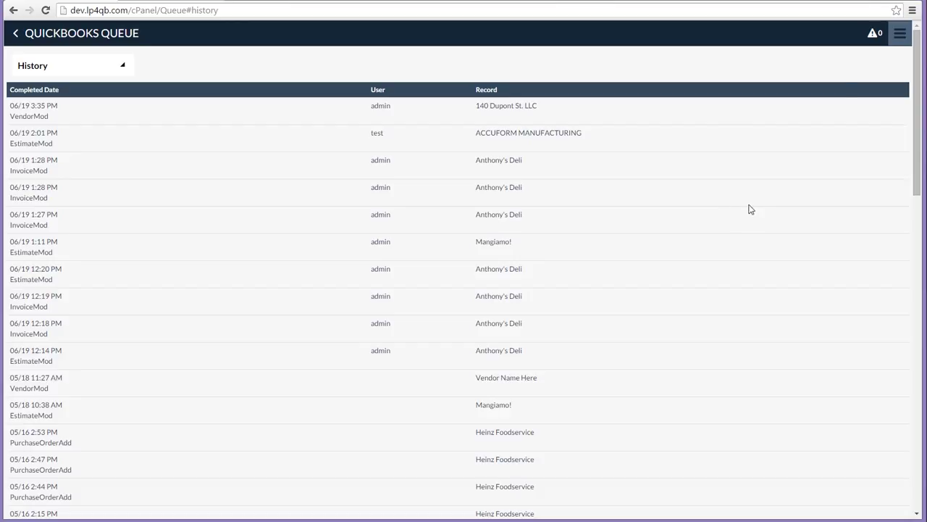
Check the current user's own queue through the alert indicator and return to the Control Panel
left_click(872, 39)
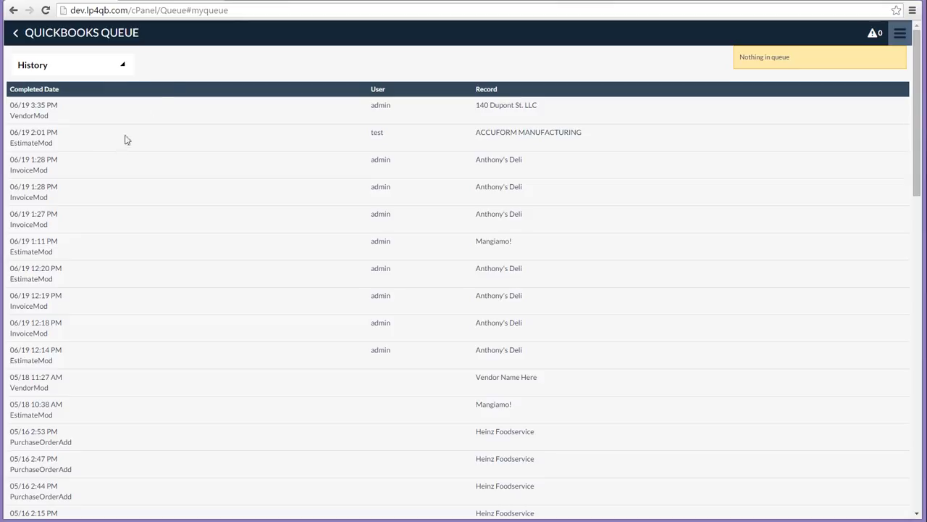
left_click(895, 34)
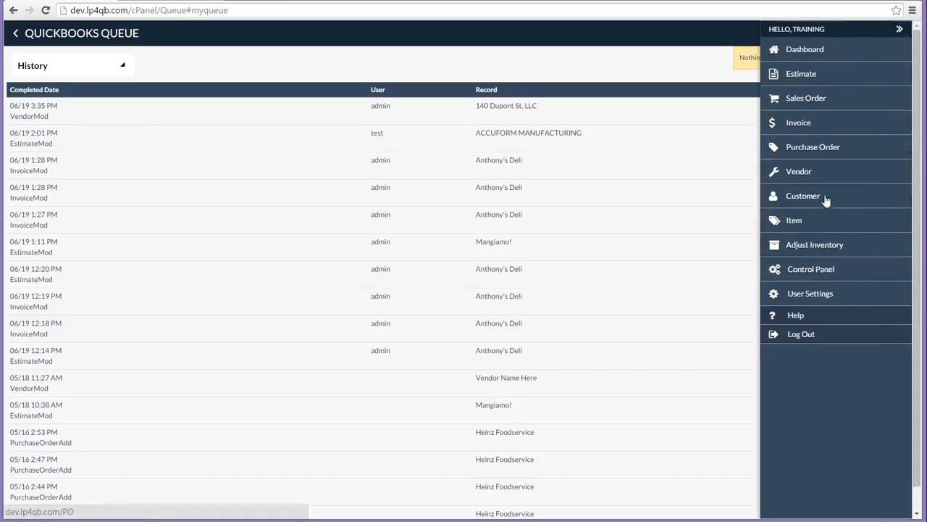
left_click(797, 267)
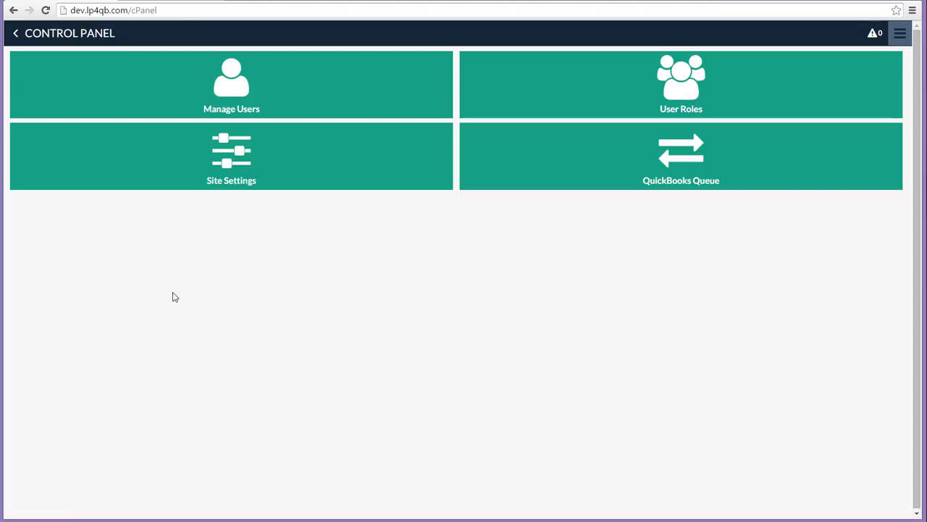